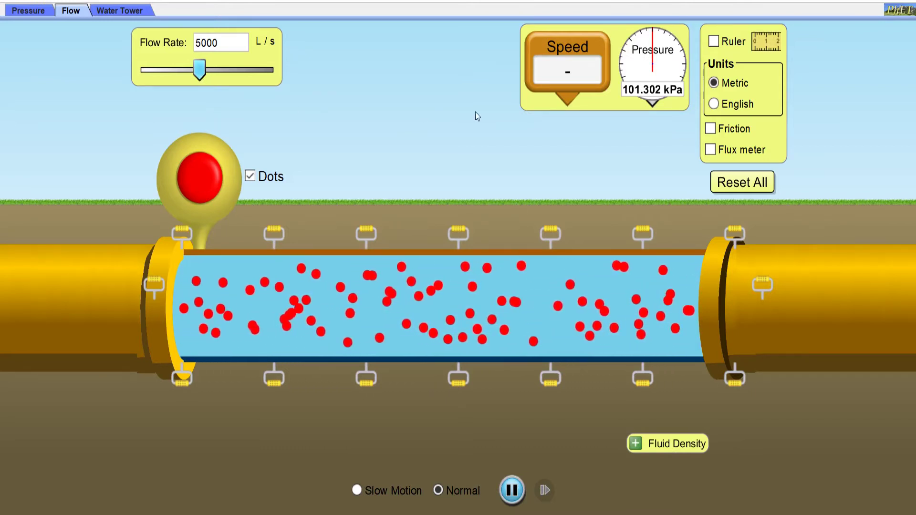
# Step: Briefly toggle friction, then widen the pipe's lower wall at the inlet and pinch the upper right wall into a neck
pyautogui.click(710, 129)
pyautogui.click(710, 128)
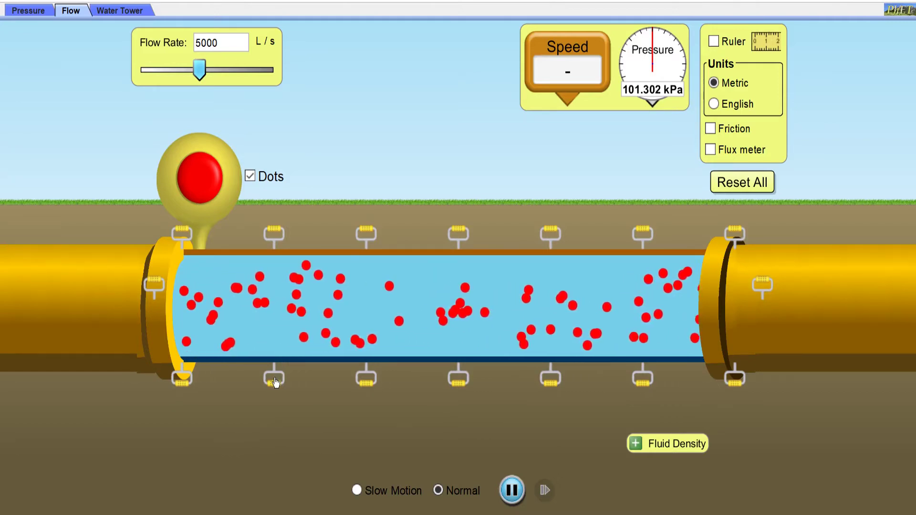
pyautogui.moveTo(275, 382); pyautogui.dragTo(276, 438)
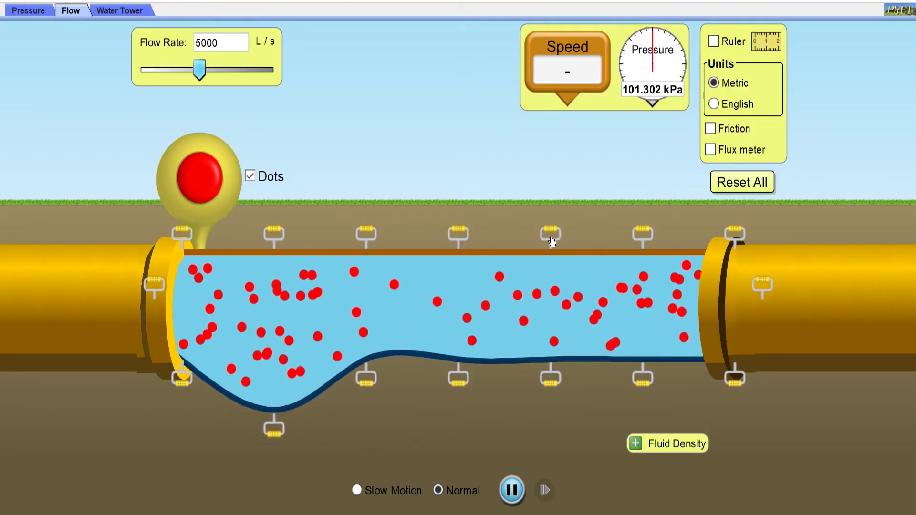
pyautogui.moveTo(552, 242); pyautogui.dragTo(552, 292)
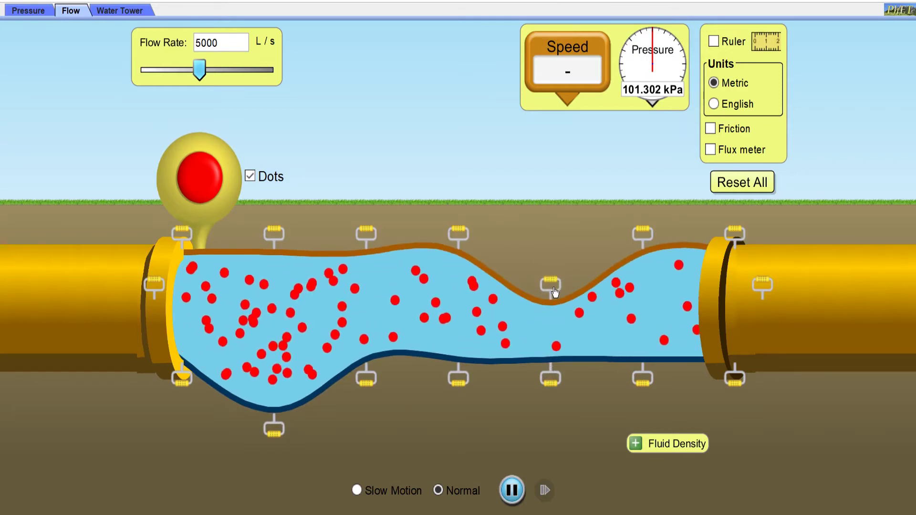
# Step: Raise the neck walls, bulge the inlet's upper wall, and place a Speed probe in the bulge reading 0.5 m/s
pyautogui.moveTo(555, 292); pyautogui.dragTo(554, 283)
pyautogui.moveTo(553, 381); pyautogui.dragTo(555, 360)
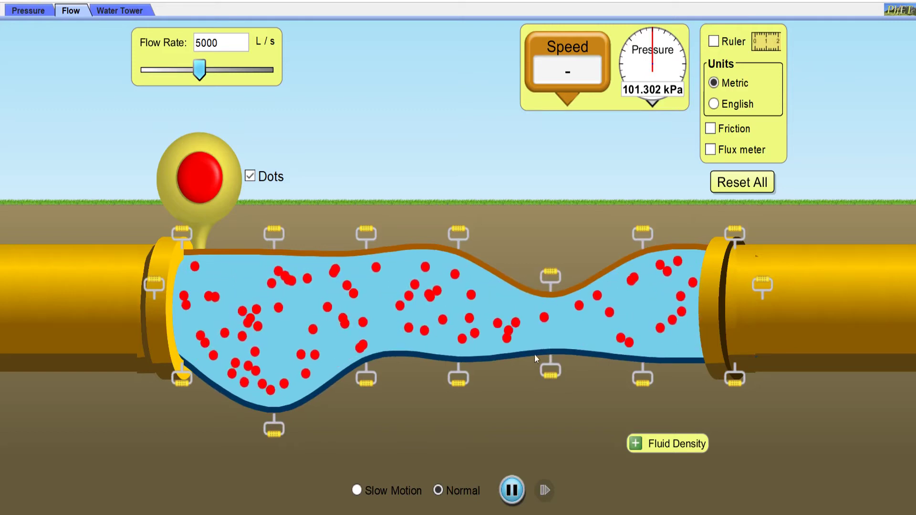
pyautogui.moveTo(275, 243); pyautogui.dragTo(275, 206)
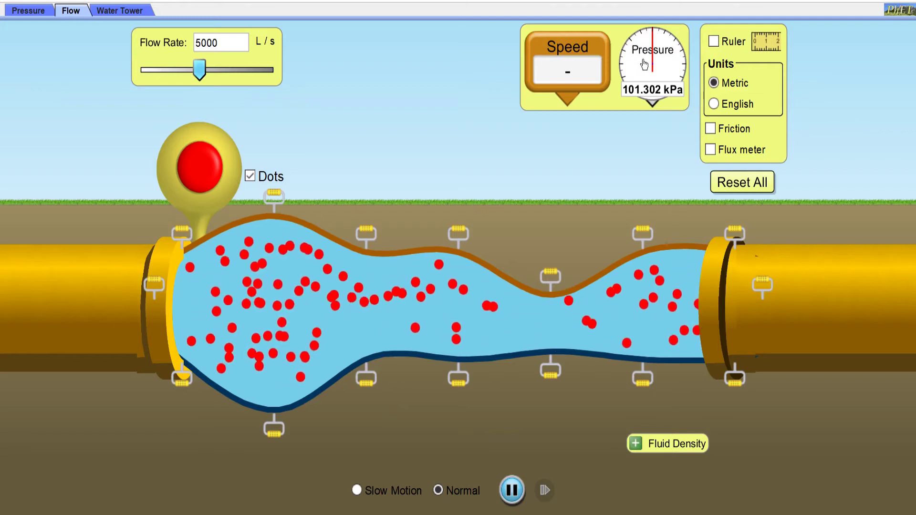
pyautogui.moveTo(569, 58); pyautogui.dragTo(260, 273)
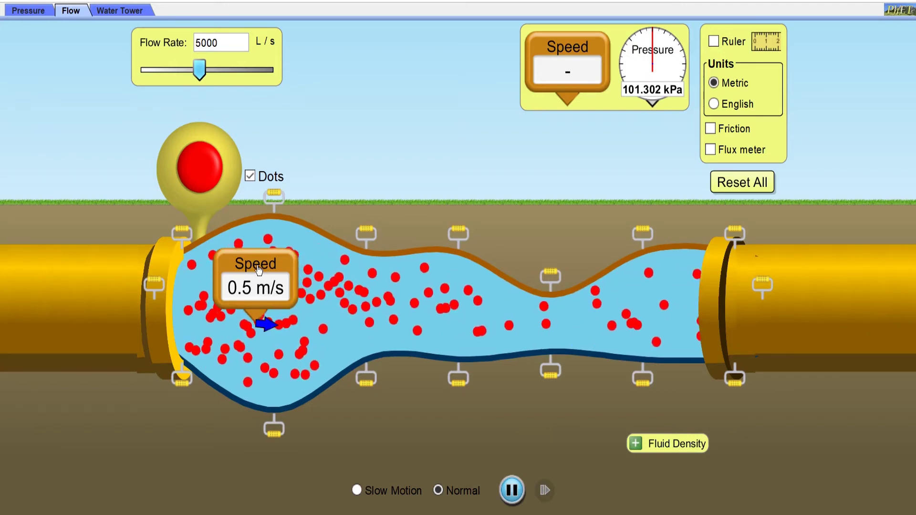
# Step: Move the speed probe between the bulge (0.5 m/s), neck (5.0 m/s) and mid-pipe (1.8 m/s)
pyautogui.moveTo(337, 283); pyautogui.dragTo(374, 287)
pyautogui.moveTo(427, 294); pyautogui.dragTo(533, 285)
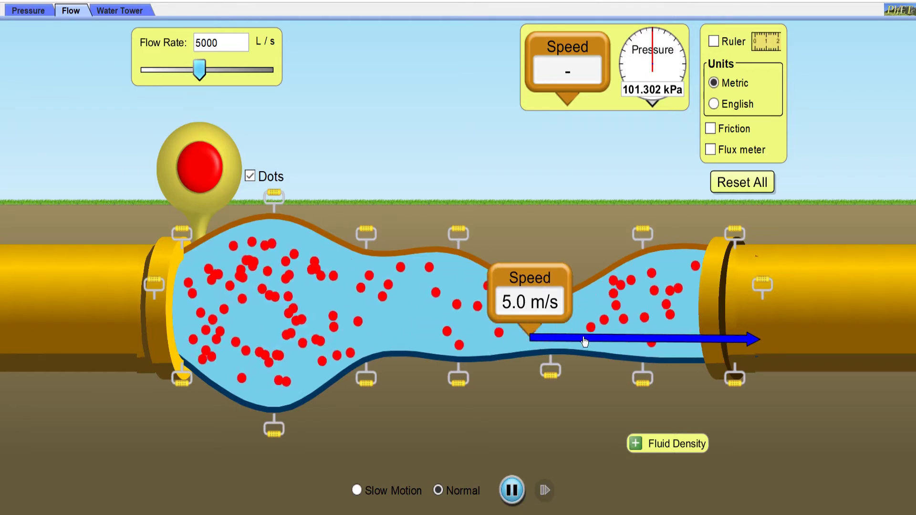
pyautogui.moveTo(533, 285); pyautogui.dragTo(448, 288)
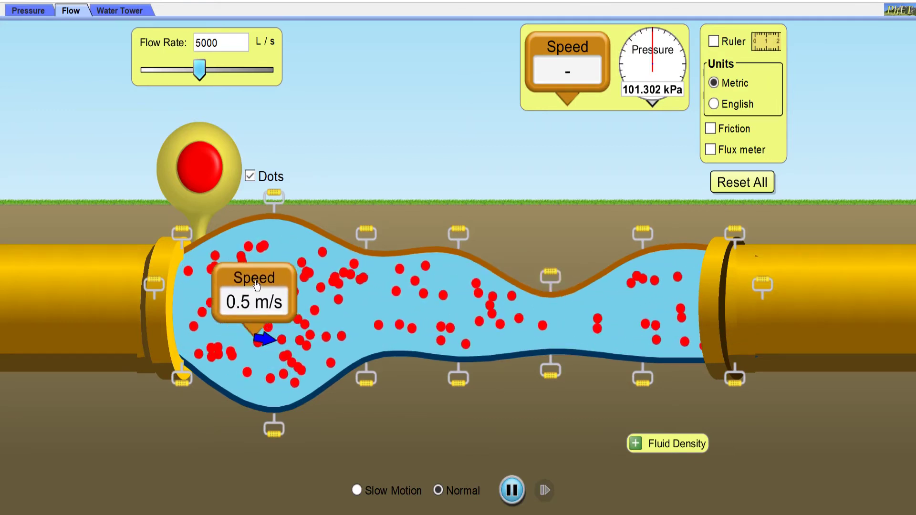
pyautogui.moveTo(363, 295); pyautogui.dragTo(547, 279)
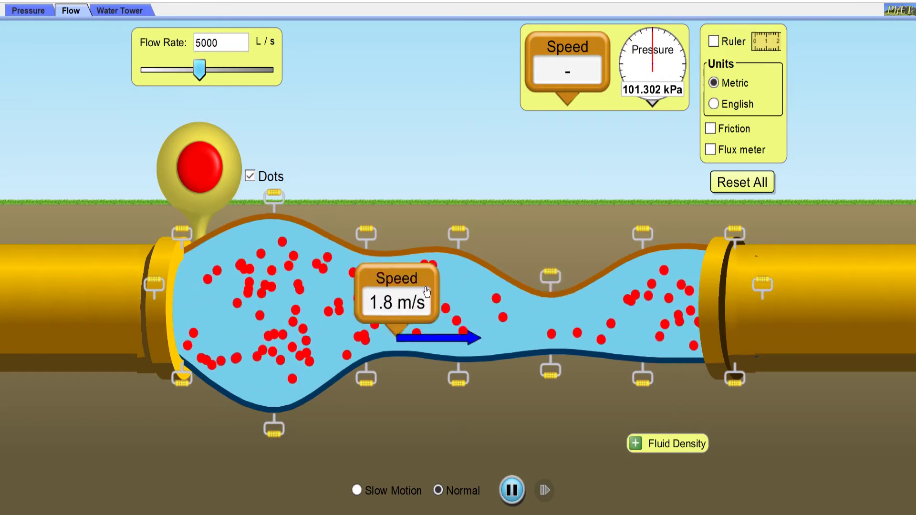
pyautogui.moveTo(559, 298); pyautogui.dragTo(550, 281)
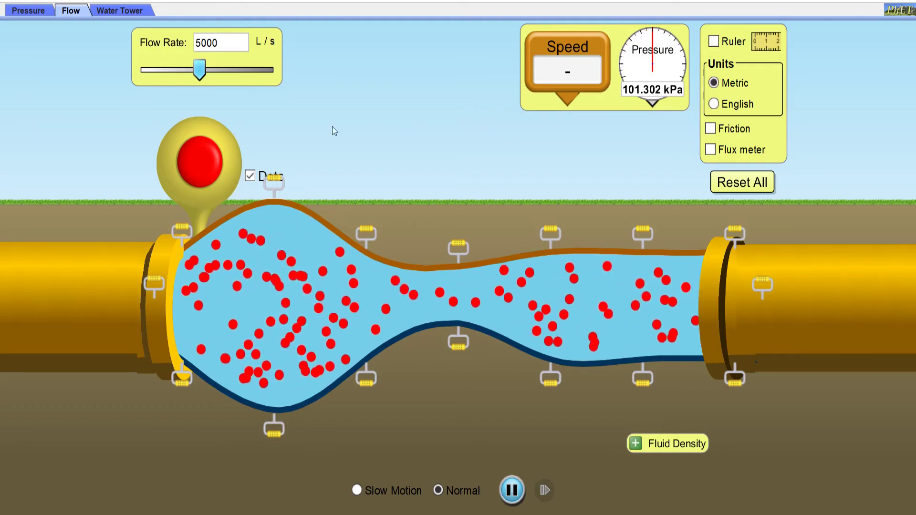
# Step: Inject a column of black tracer dots that flows through the whole reshaped pipe
pyautogui.click(200, 170)
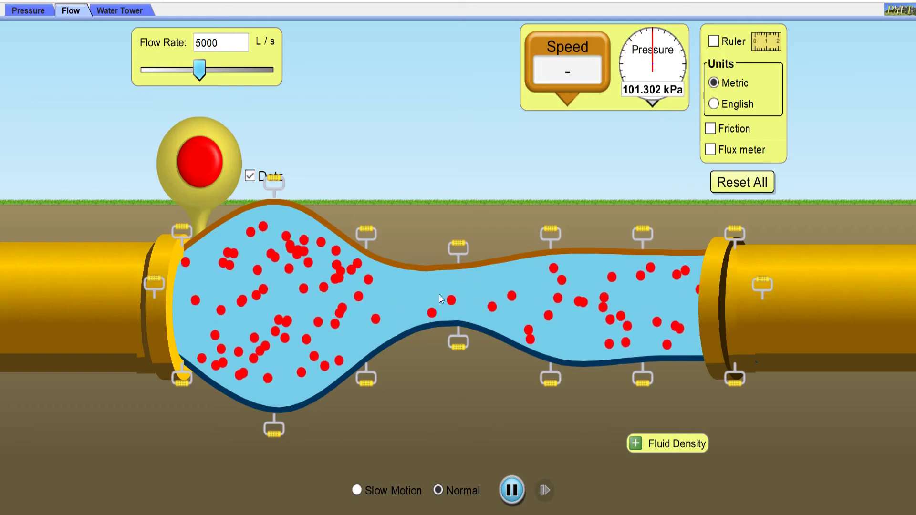
pyautogui.click(250, 175)
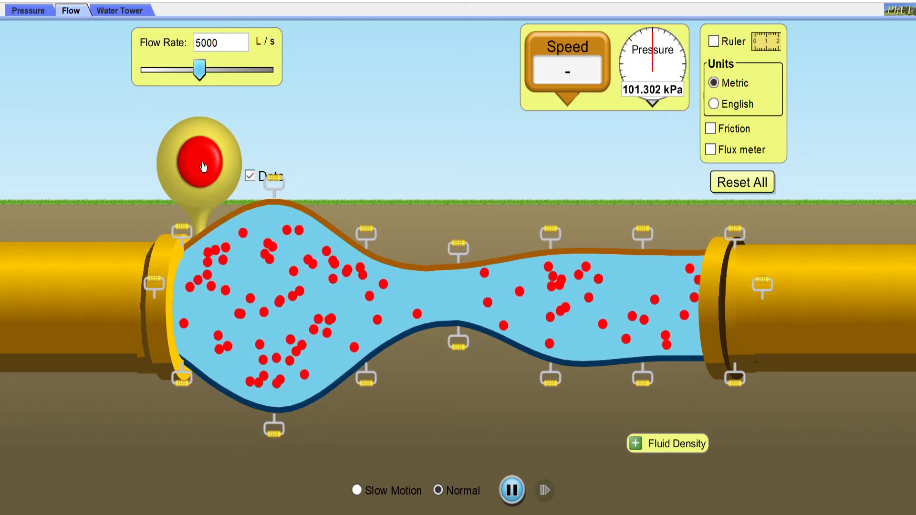
pyautogui.click(202, 166)
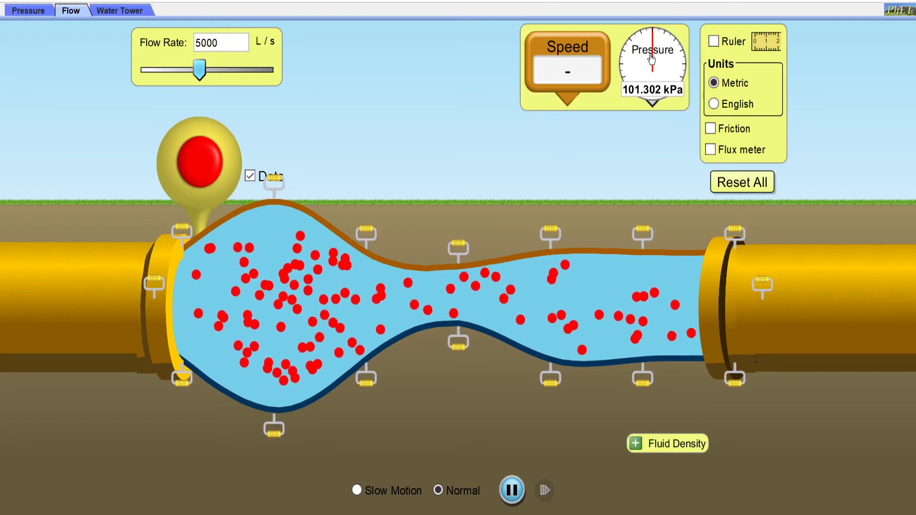
# Step: Place a second pressure gauge in the bulge (122.579 kPa), then move it to the neck (101.078 kPa)
pyautogui.moveTo(659, 61); pyautogui.dragTo(265, 266)
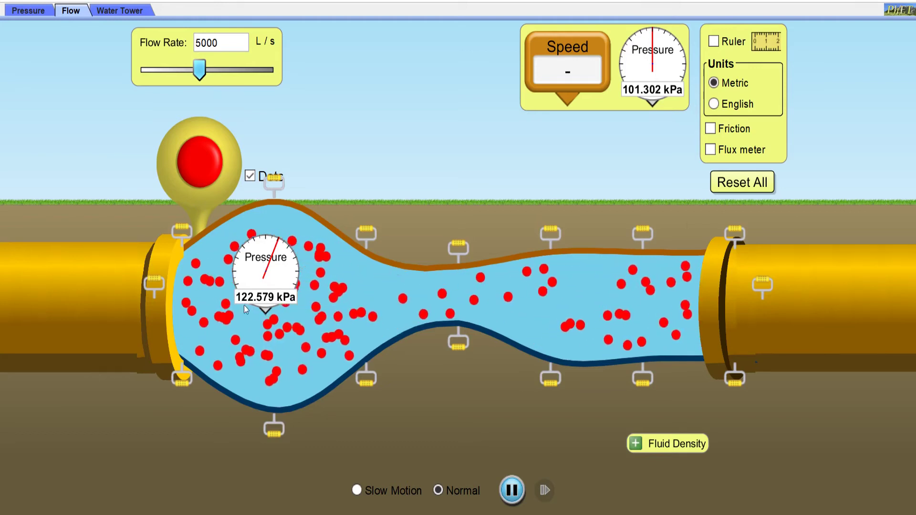
pyautogui.moveTo(261, 271); pyautogui.dragTo(449, 264)
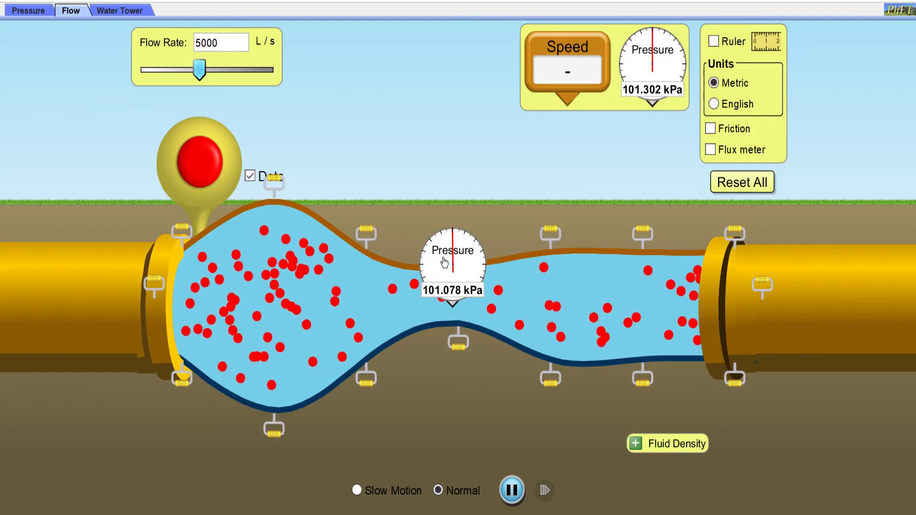
pyautogui.moveTo(444, 262); pyautogui.dragTo(440, 265)
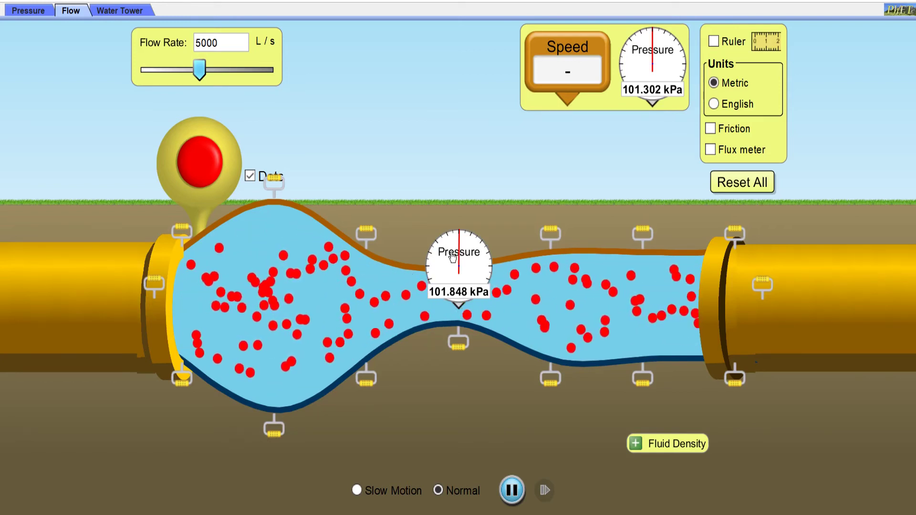
# Step: Read pressure in the bulge and speed in the narrow section, then return both meters to the toolbox
pyautogui.moveTo(453, 256); pyautogui.dragTo(339, 252)
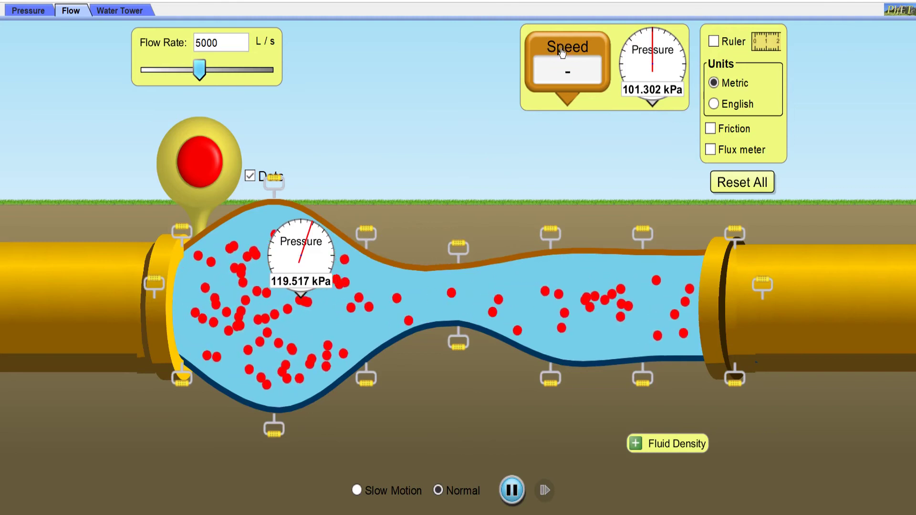
pyautogui.moveTo(562, 52); pyautogui.dragTo(521, 275)
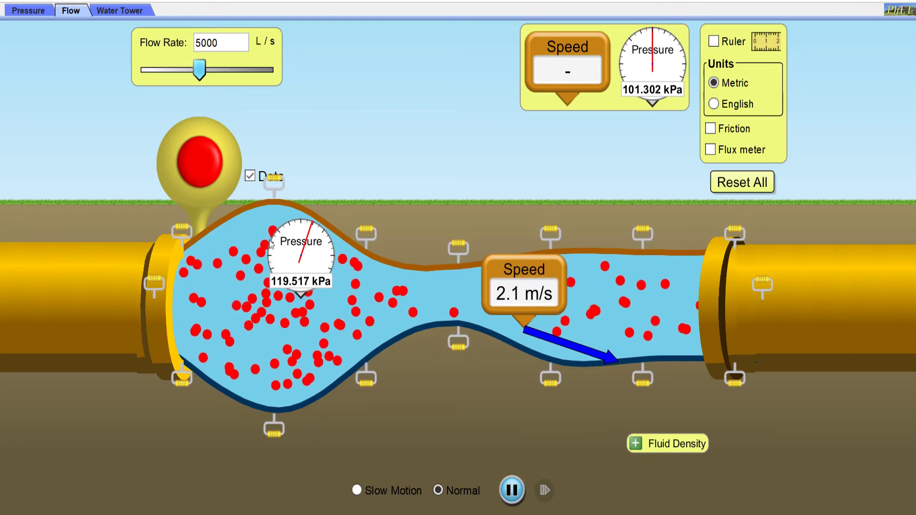
pyautogui.moveTo(300, 246); pyautogui.dragTo(652, 52)
pyautogui.moveTo(538, 272); pyautogui.dragTo(586, 51)
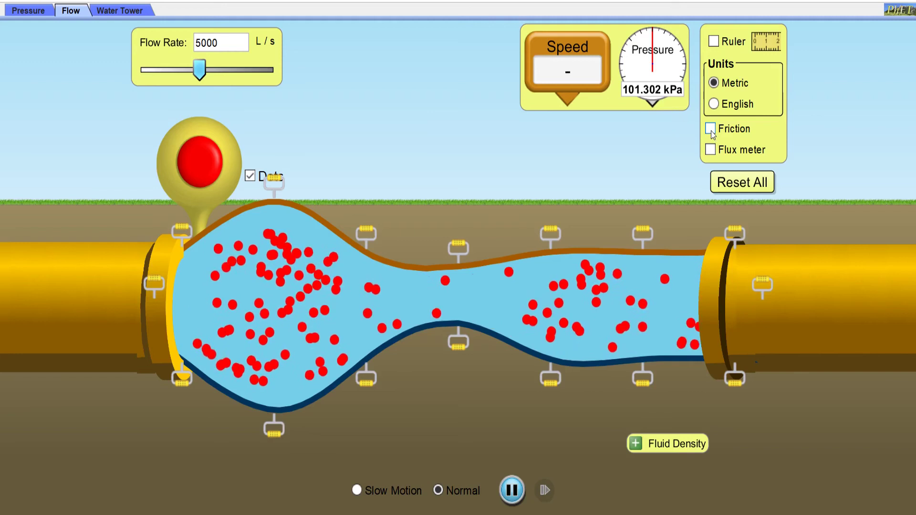
# Step: Reset All to a straight pipe and inject a fresh column of tracer dots
pyautogui.click(738, 187)
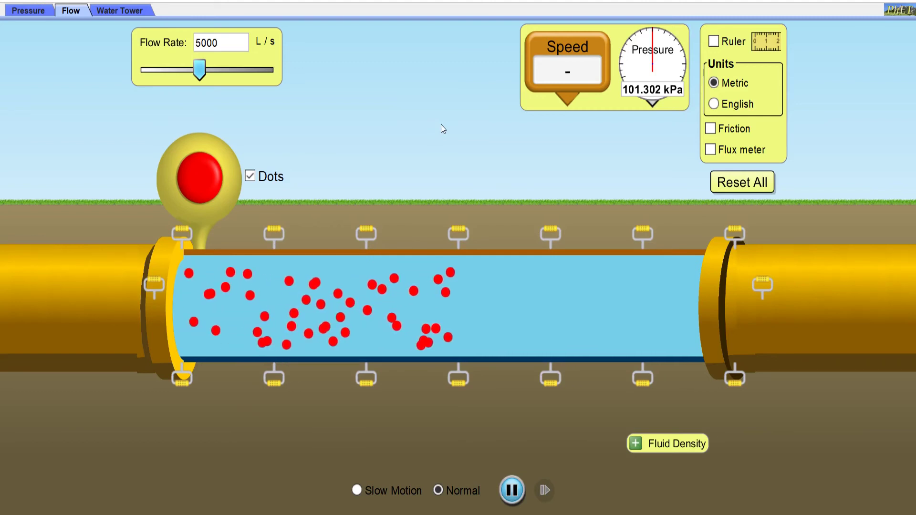
pyautogui.click(202, 181)
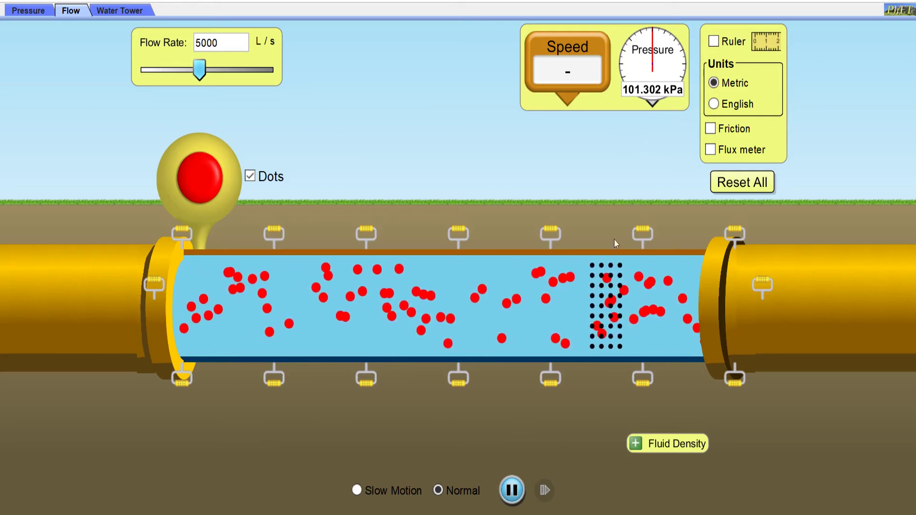
# Step: Release a dot grid with friction on, then another with friction off
pyautogui.click(711, 129)
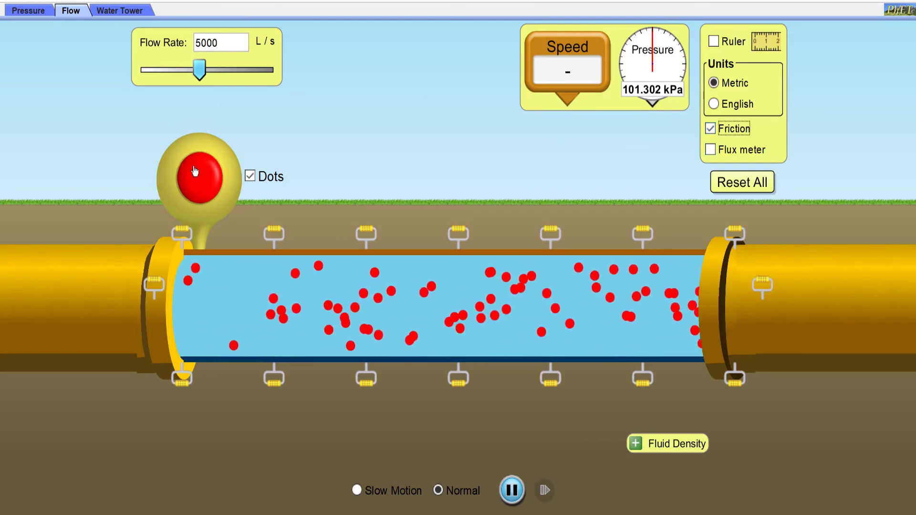
pyautogui.click(201, 181)
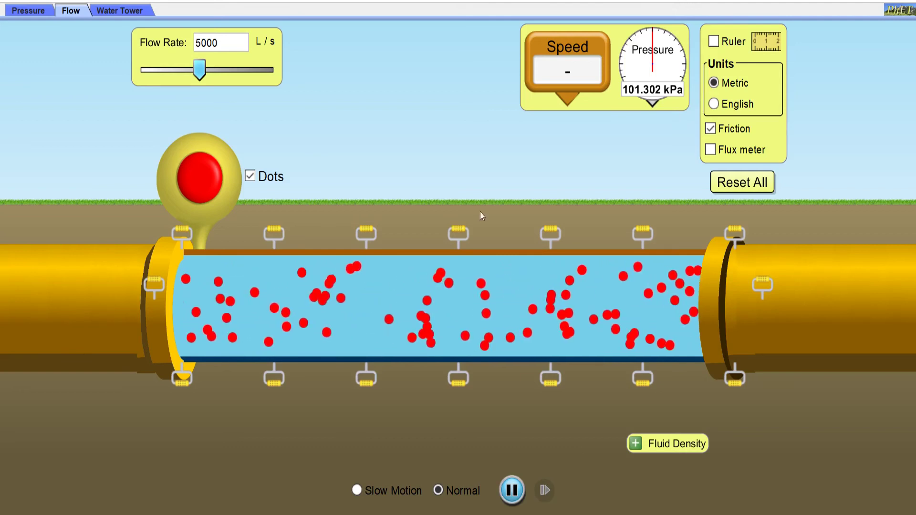
pyautogui.click(711, 129)
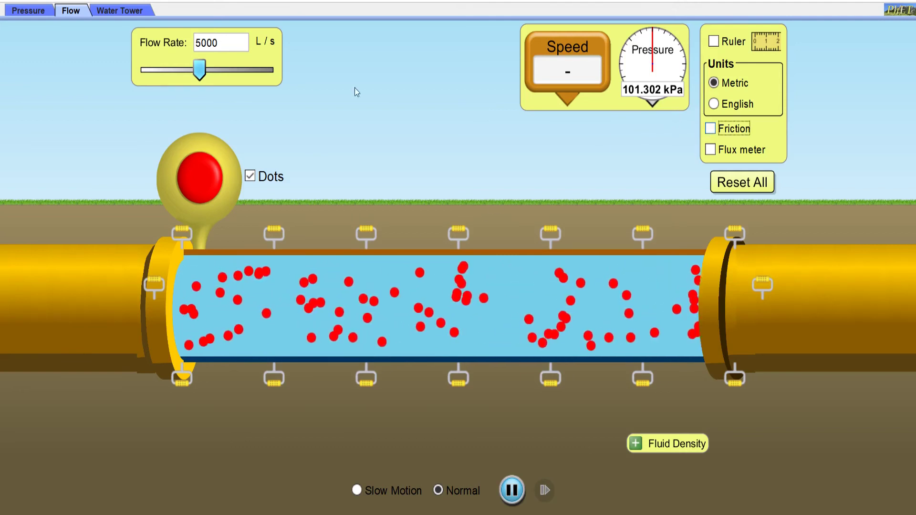
pyautogui.click(216, 175)
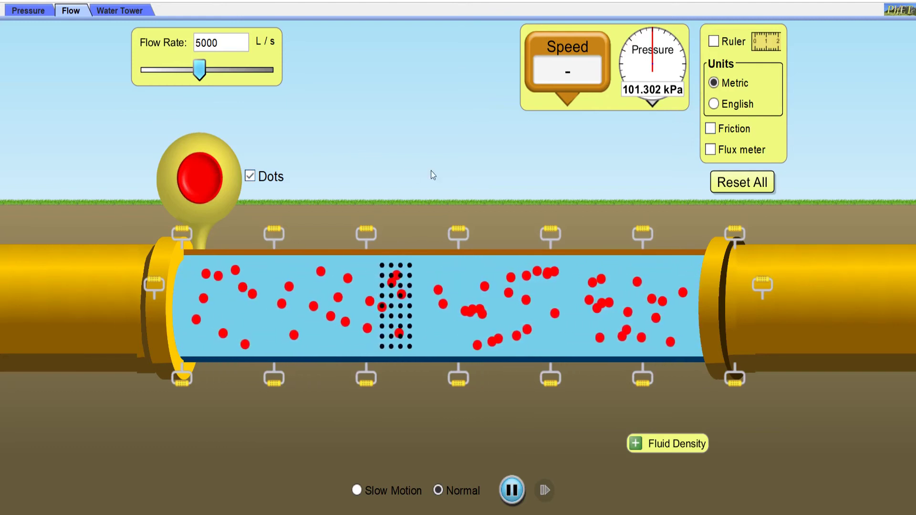
# Step: Turn friction back on and release a dot grid that bows, leaving dots trailing along the walls
pyautogui.click(711, 129)
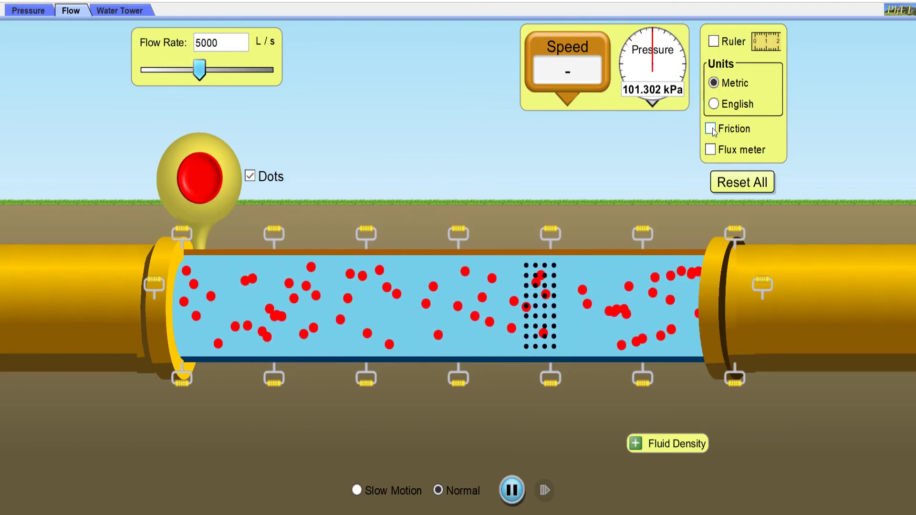
pyautogui.click(711, 129)
pyautogui.click(711, 129)
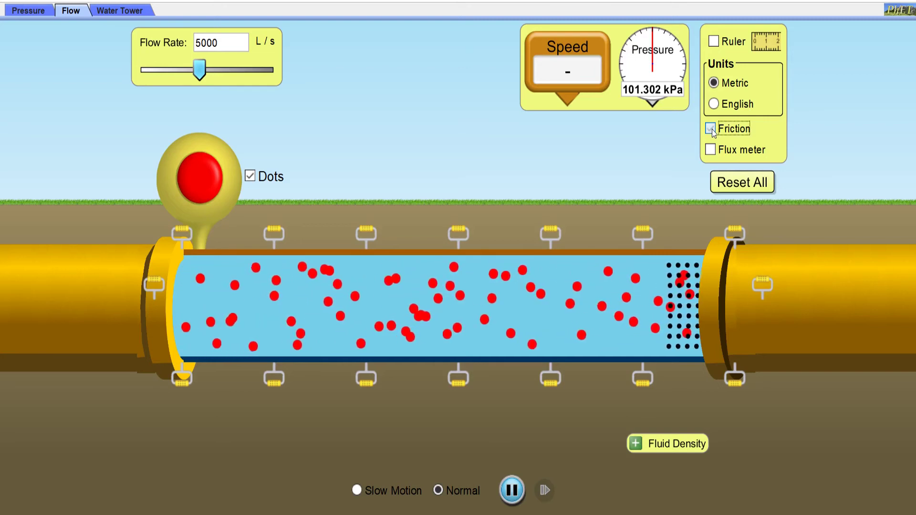
pyautogui.click(210, 188)
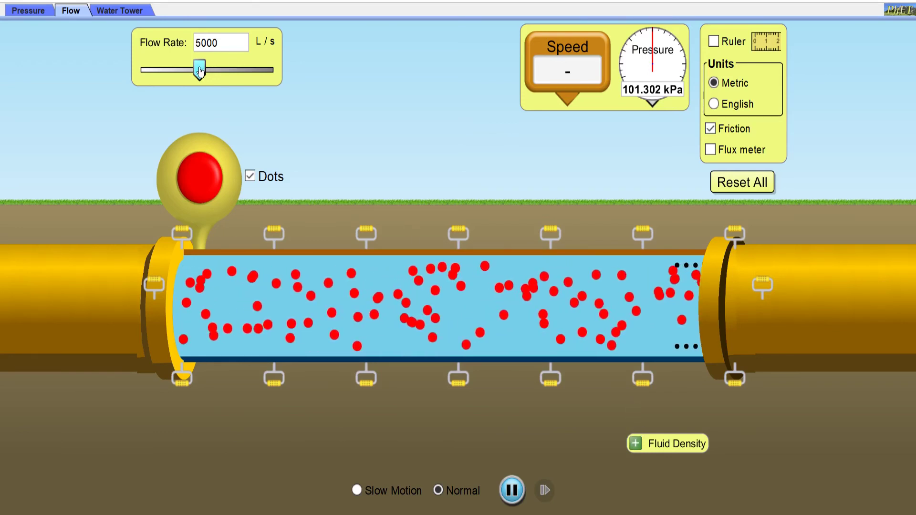
# Step: Raise the flow rate to 8749 L/s and add a flux meter reading 3.1 m² and 2785.0 L/(m²s)
pyautogui.moveTo(200, 72); pyautogui.dragTo(255, 72)
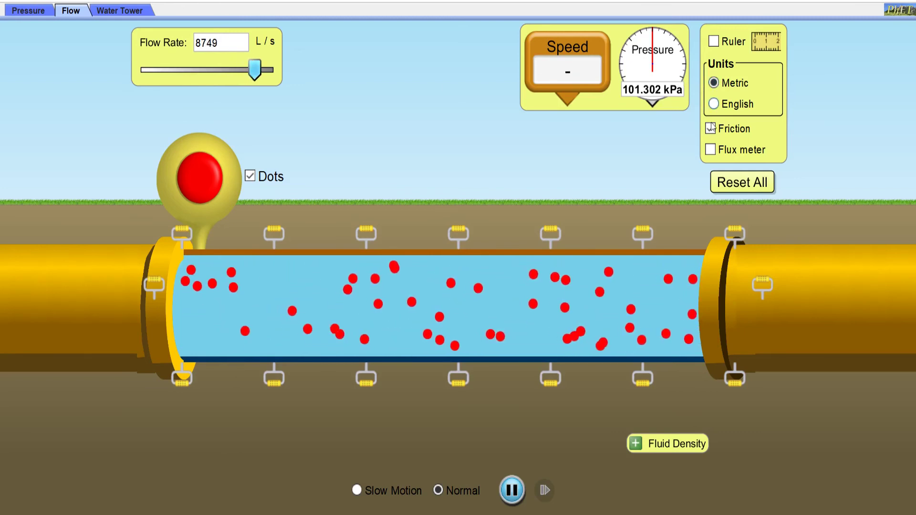
pyautogui.click(712, 150)
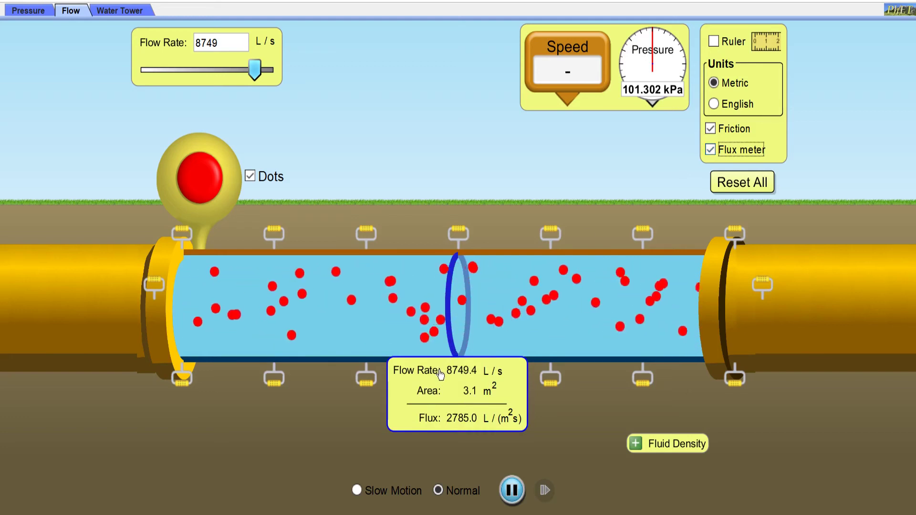
pyautogui.moveTo(440, 382); pyautogui.dragTo(414, 382)
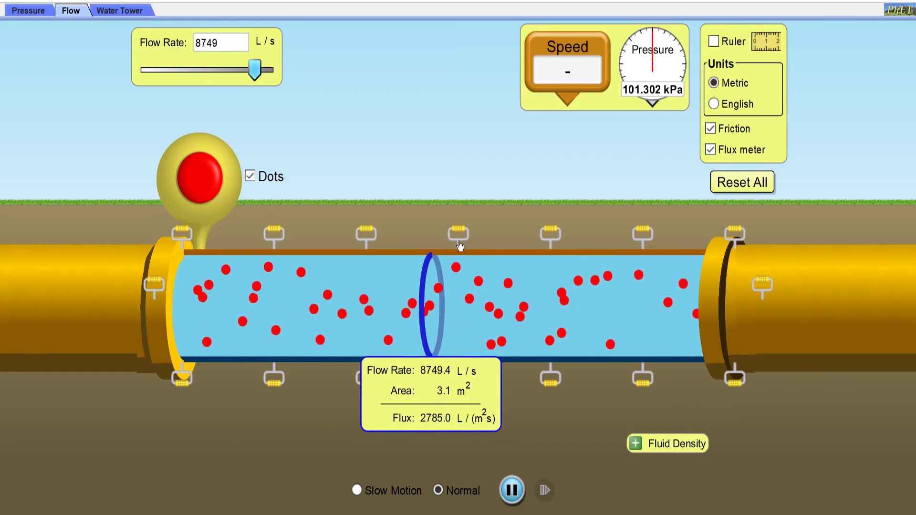
# Step: Bulge the pipe's middle, pinch the inlet side, and move the flux ring there (0.8 m², 11027.2 flux)
pyautogui.moveTo(458, 236); pyautogui.dragTo(458, 181)
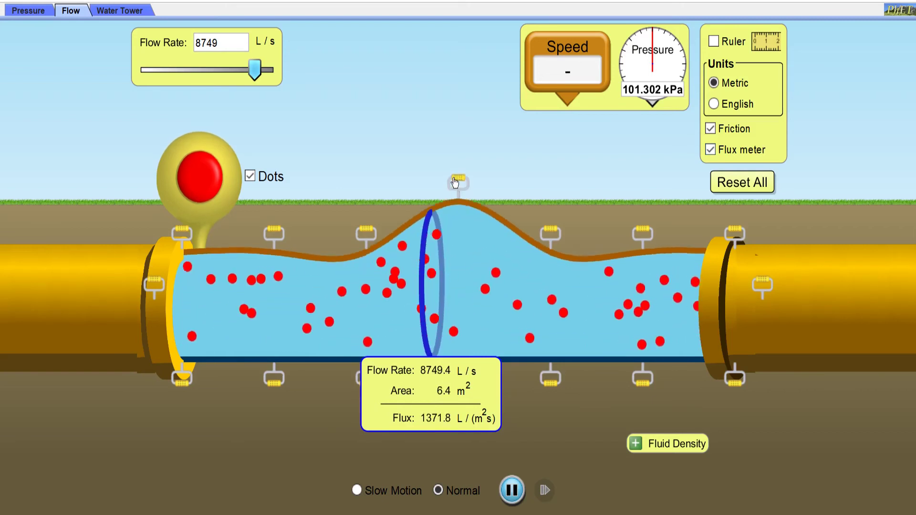
pyautogui.moveTo(552, 380); pyautogui.dragTo(551, 427)
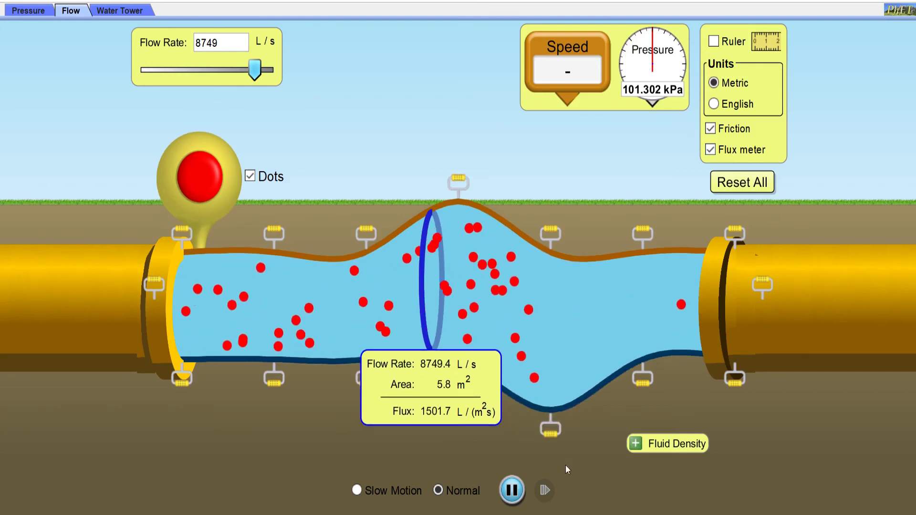
pyautogui.moveTo(274, 233); pyautogui.dragTo(274, 284)
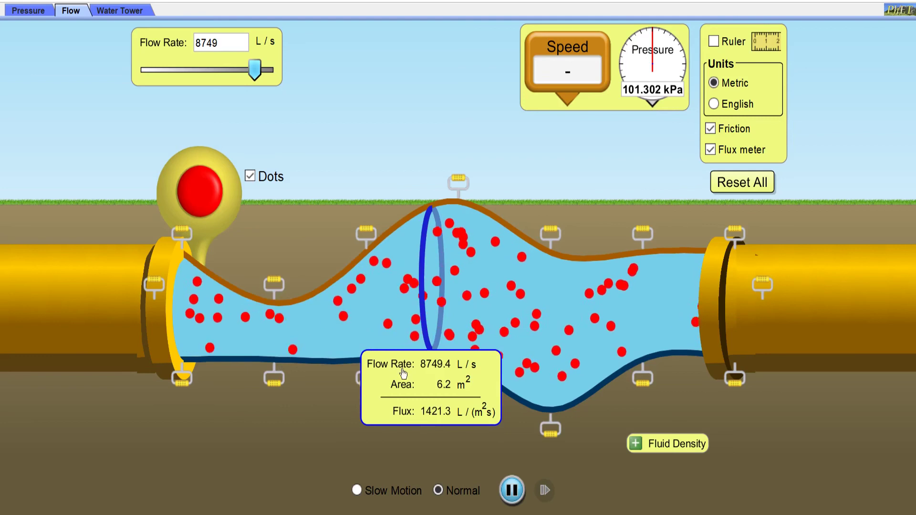
pyautogui.moveTo(365, 370); pyautogui.dragTo(246, 370)
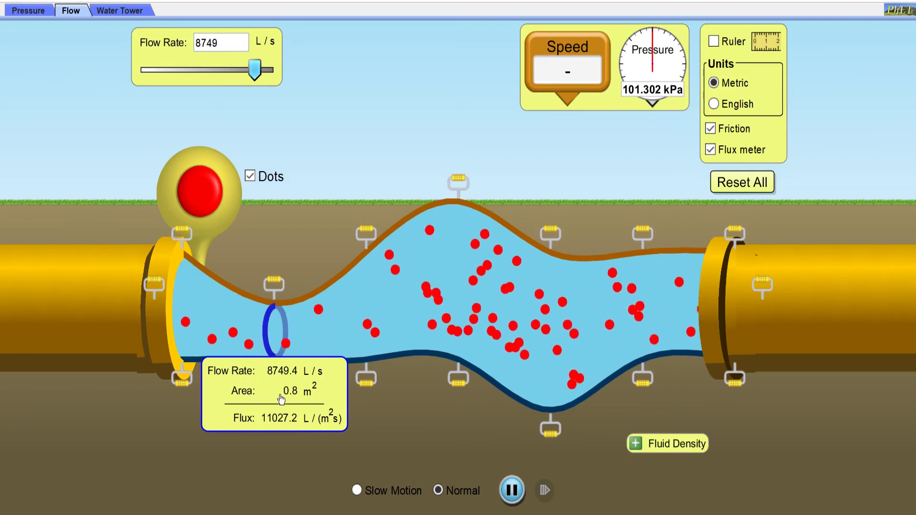
# Step: Fine-tune the flux ring at the neck, then slide it into the bulge reading 6.9 m² and 1265.1 L/(m²s)
pyautogui.moveTo(274, 391); pyautogui.dragTo(276, 391)
pyautogui.moveTo(277, 390)
pyautogui.mouseDown()
pyautogui.moveTo(297, 387)
pyautogui.moveTo(283, 386)
pyautogui.mouseUp()
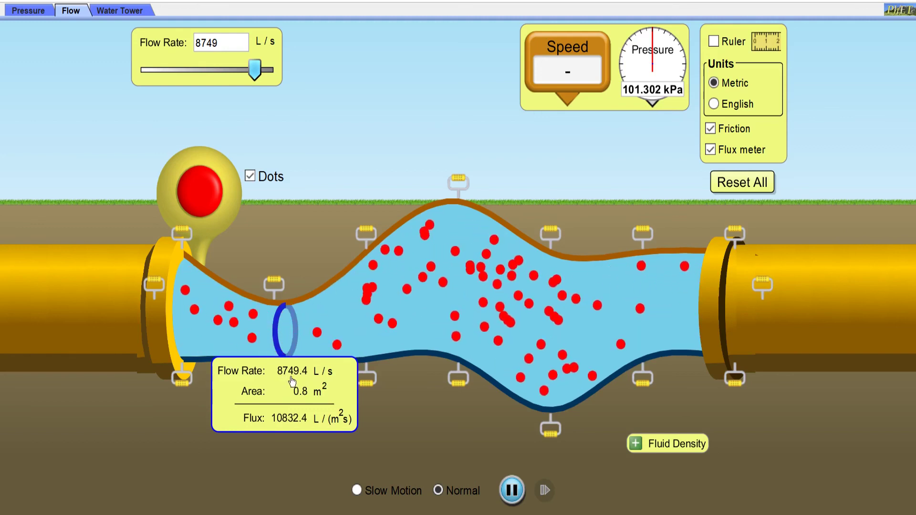
pyautogui.moveTo(294, 392); pyautogui.dragTo(269, 368)
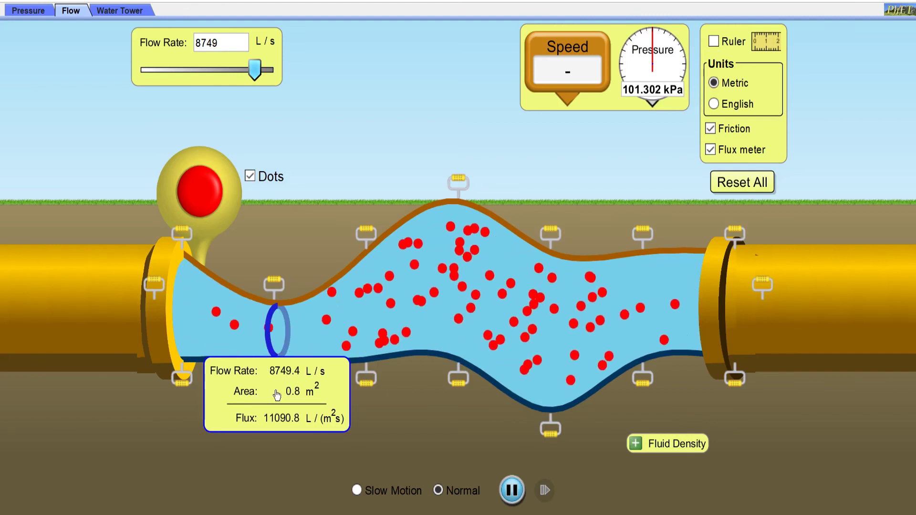
pyautogui.moveTo(277, 395); pyautogui.dragTo(277, 395)
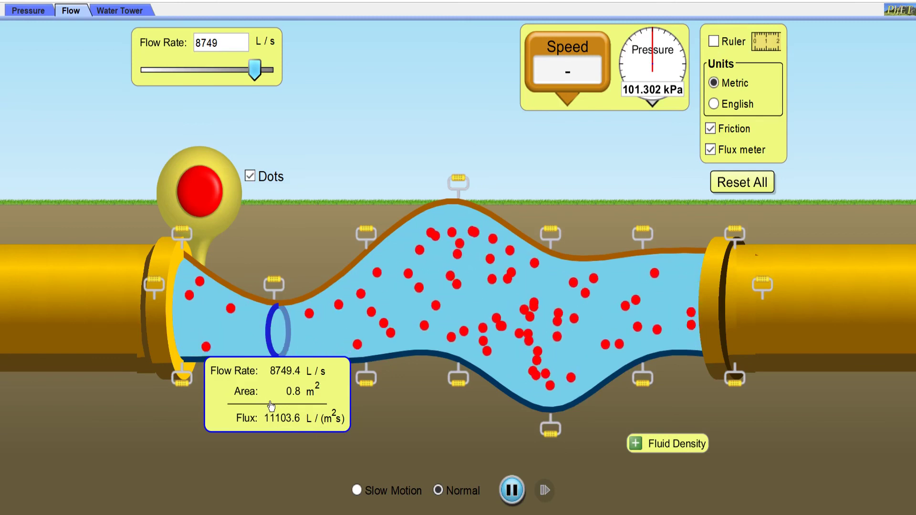
pyautogui.moveTo(271, 406); pyautogui.dragTo(273, 406)
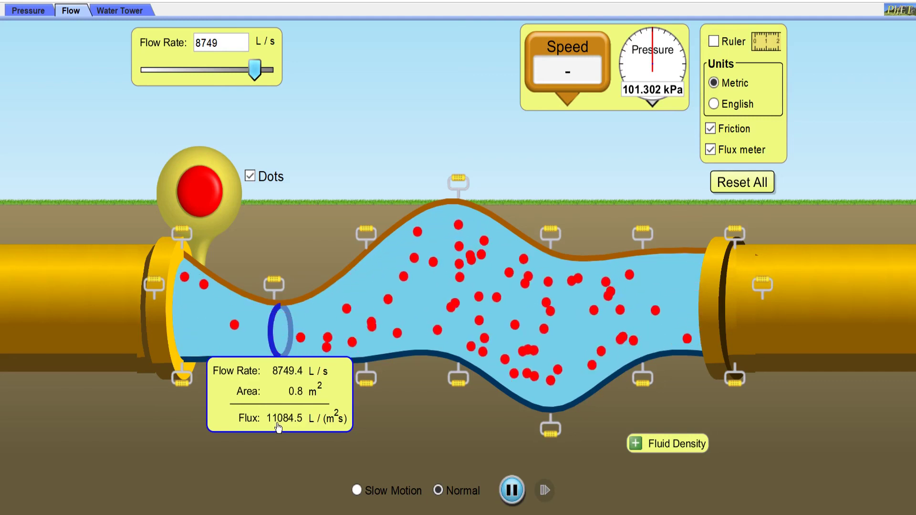
pyautogui.moveTo(279, 405); pyautogui.dragTo(457, 352)
pyautogui.moveTo(462, 385); pyautogui.dragTo(441, 375)
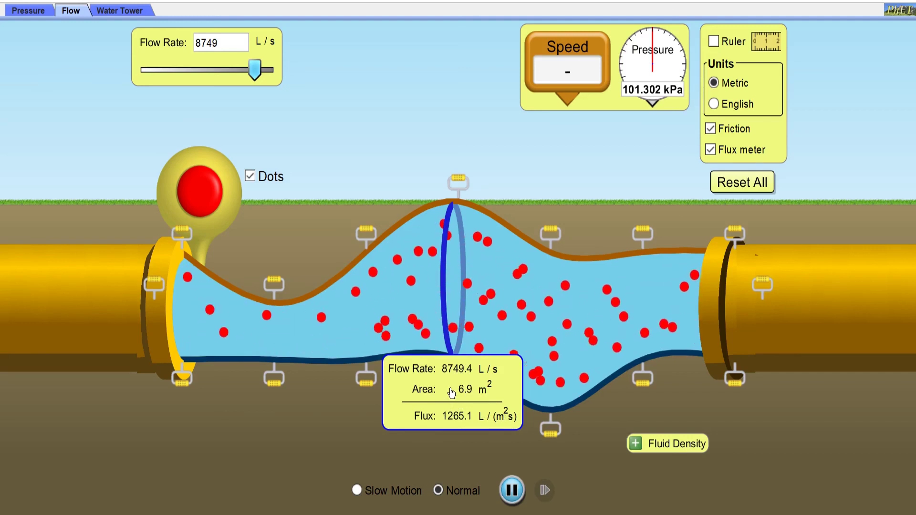
# Step: Centre the flux meter ring on the bulge's widest point, reading 7.0 m² area and 1251.3 flux
pyautogui.moveTo(452, 393); pyautogui.dragTo(455, 394)
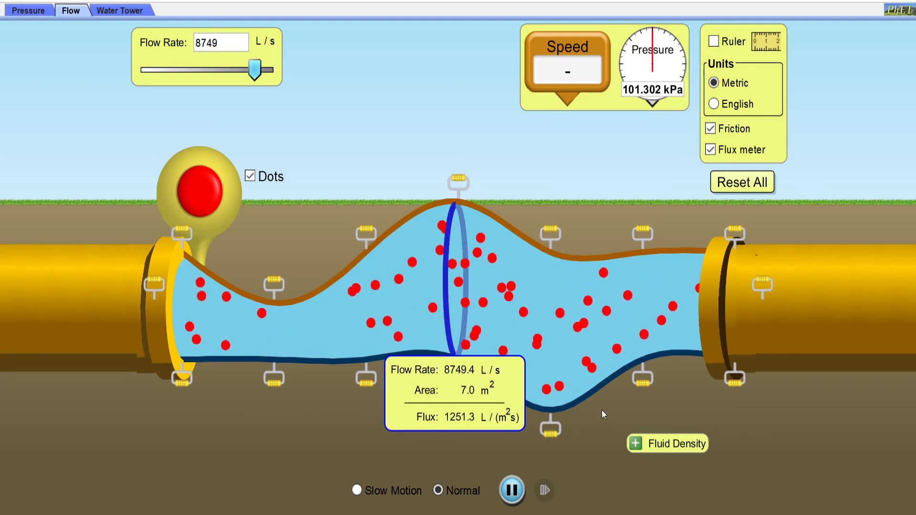